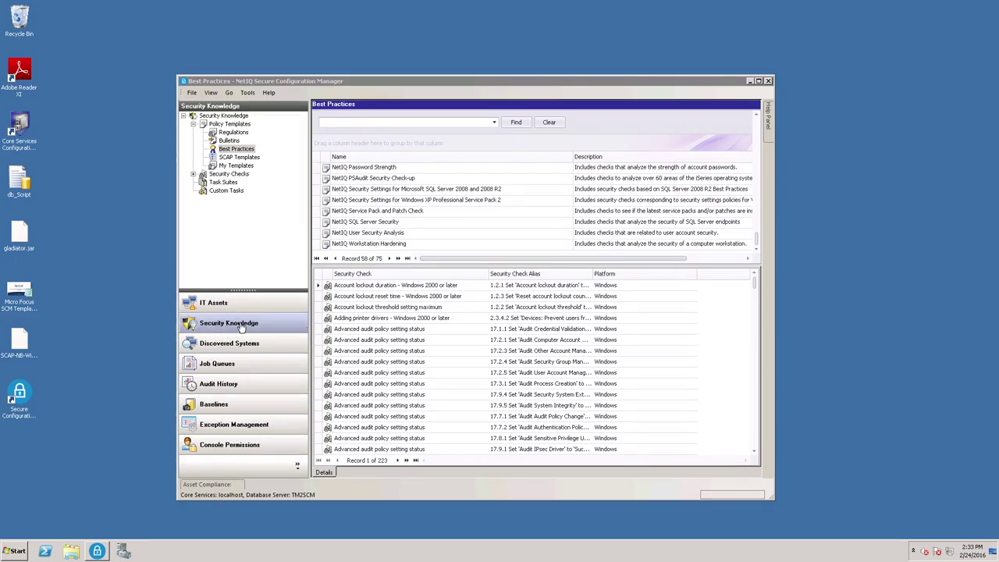
- Browse the Regulations policy templates, examining the security checks of the FISMA for Windows Server 2008 and NIST SP 800-53A for Red Hat templates
left_click(219, 124)
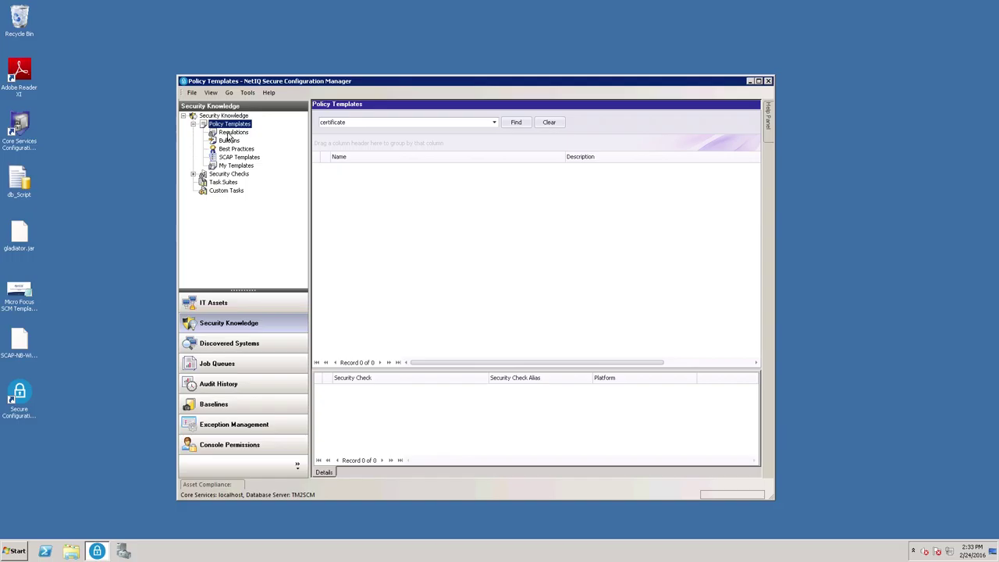
left_click(231, 132)
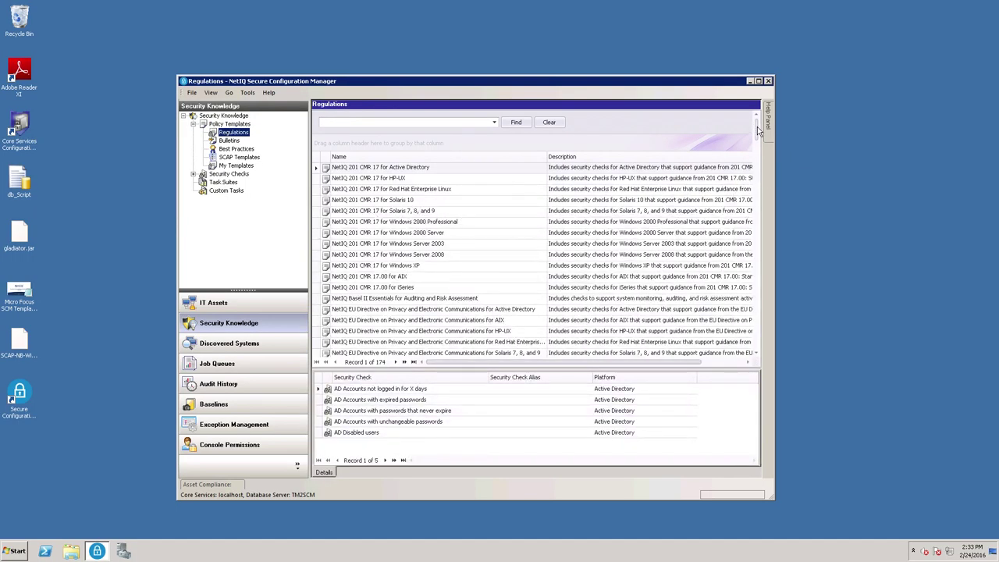
left_click_drag(757, 126, 748, 179)
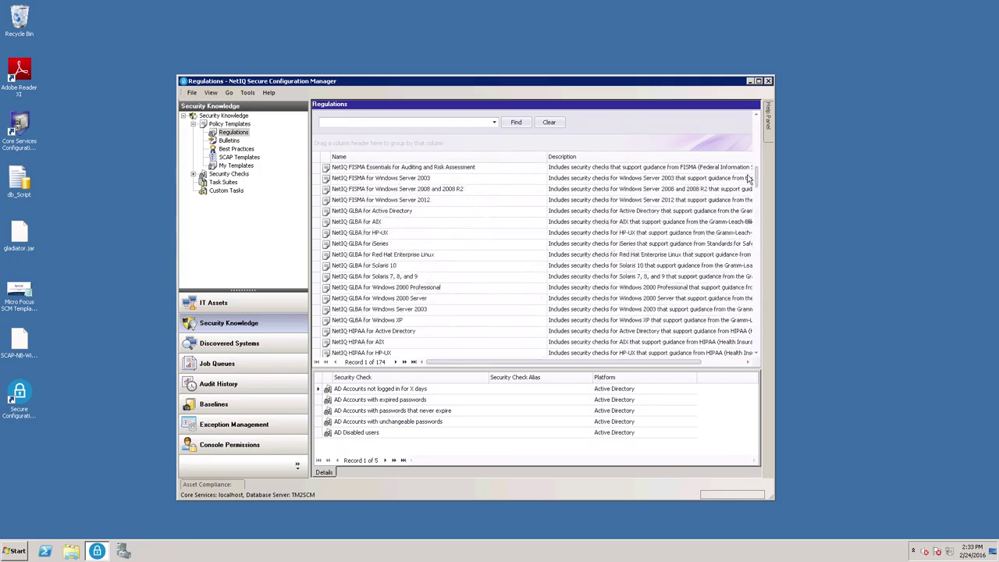
left_click(363, 189)
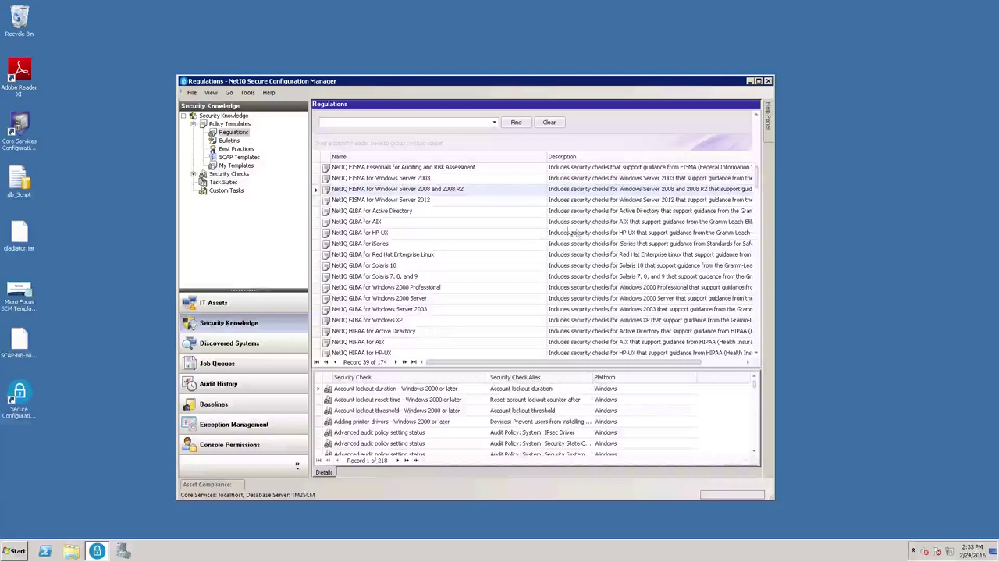
left_click(356, 344)
scroll(755, 180, "down", 1)
left_click_drag(755, 180, 692, 261)
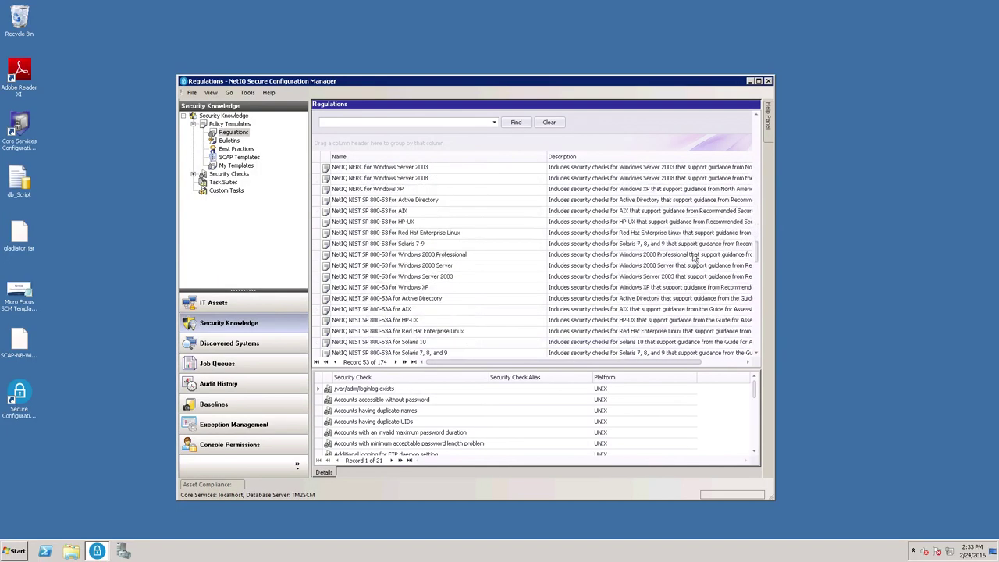
left_click(384, 332)
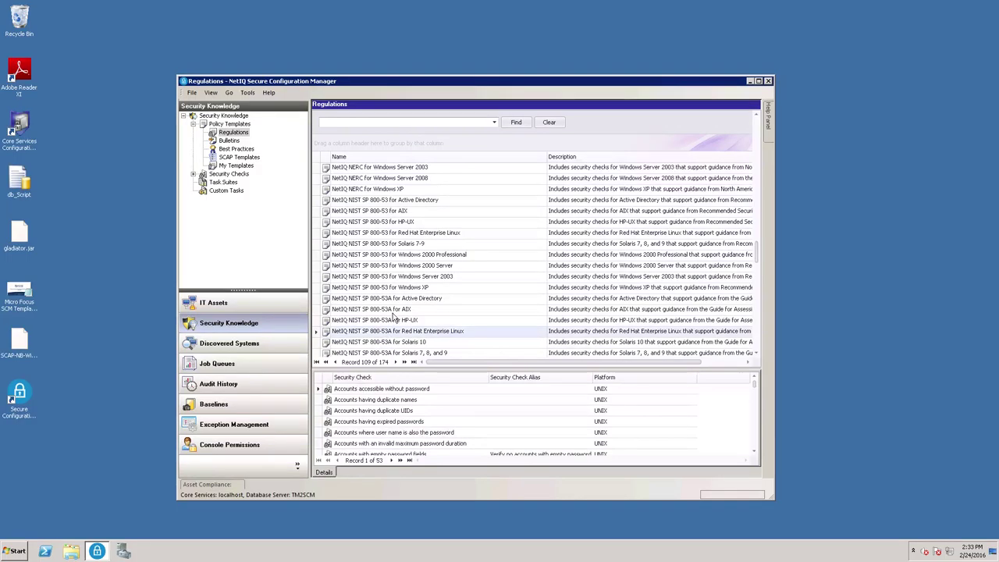
- Start running the Best Practices template CIS Microsoft Windows Server 2012 R2 Benchmark v1.1.0 for Level 1 - Domain Member Server
left_click(238, 149)
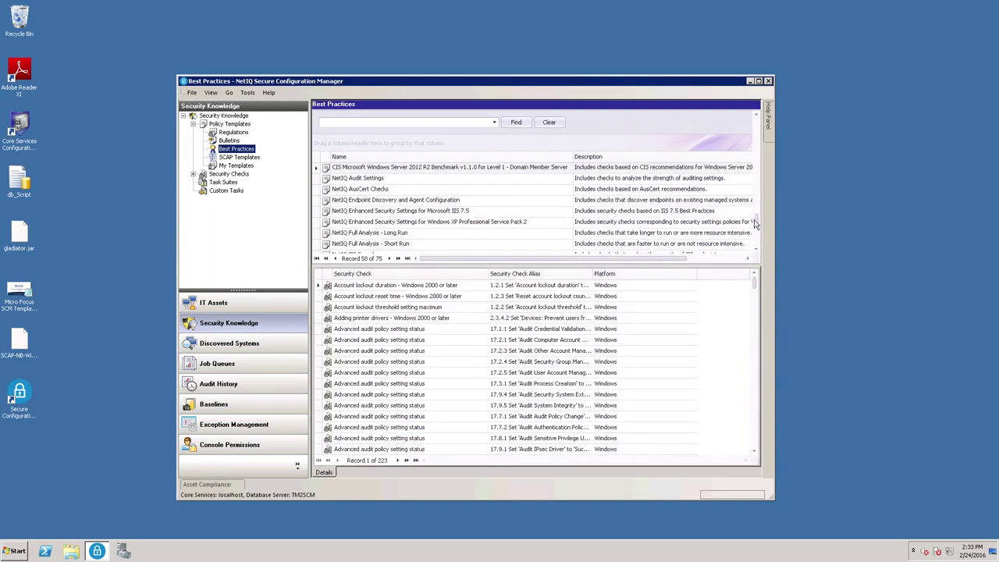
mouse_move(757, 224)
left_mouse_down()
mouse_move(754, 202)
mouse_move(754, 218)
left_mouse_up()
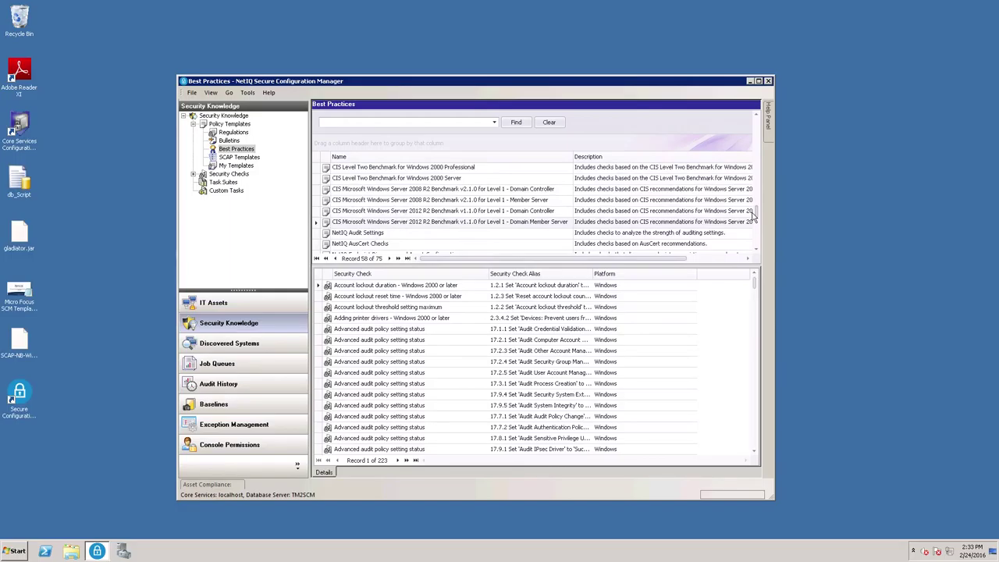
right_click(424, 226)
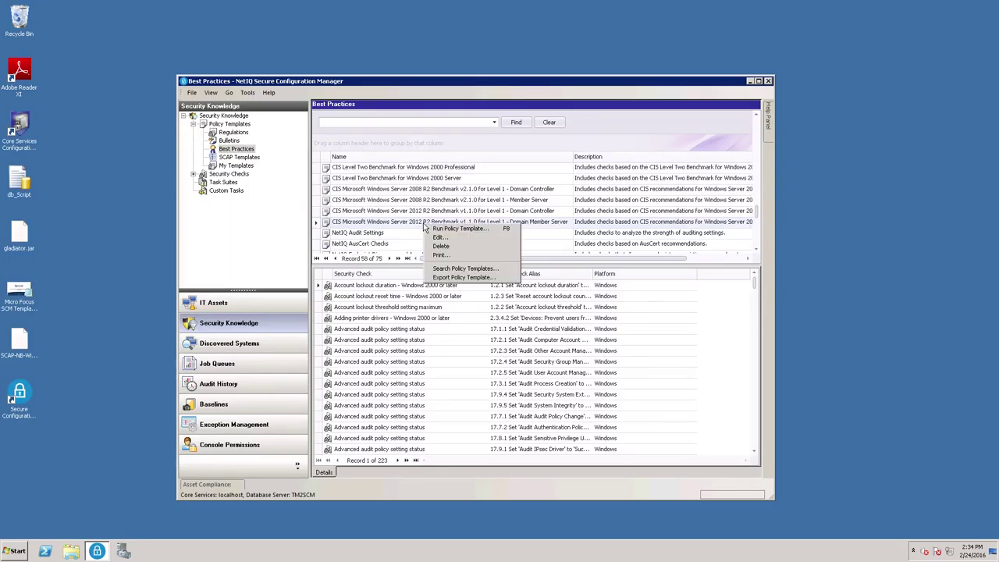
left_click(466, 229)
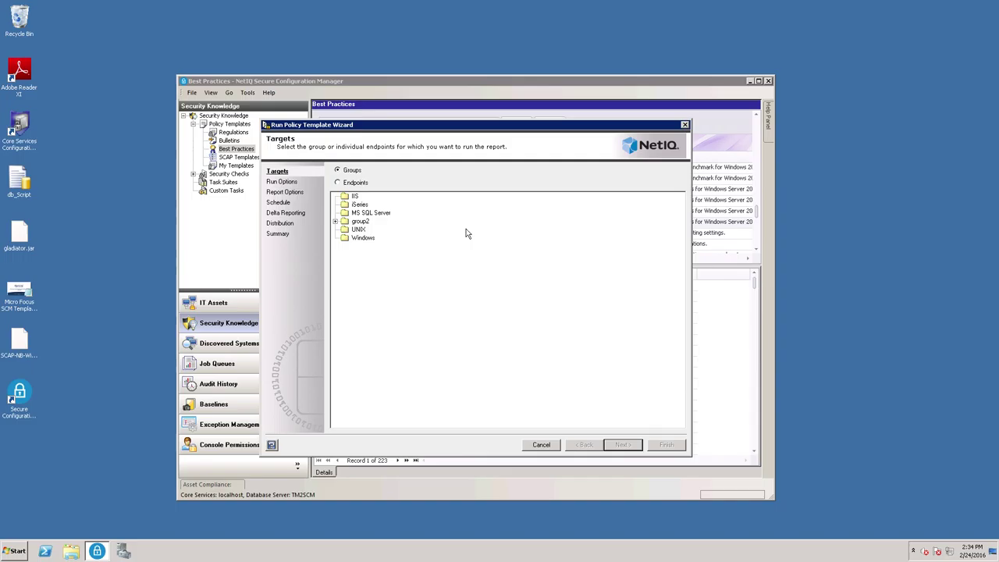
- Target individual endpoints and select TM2SCM.tsgems.lab in the Windows group for the policy template run
left_click(338, 183)
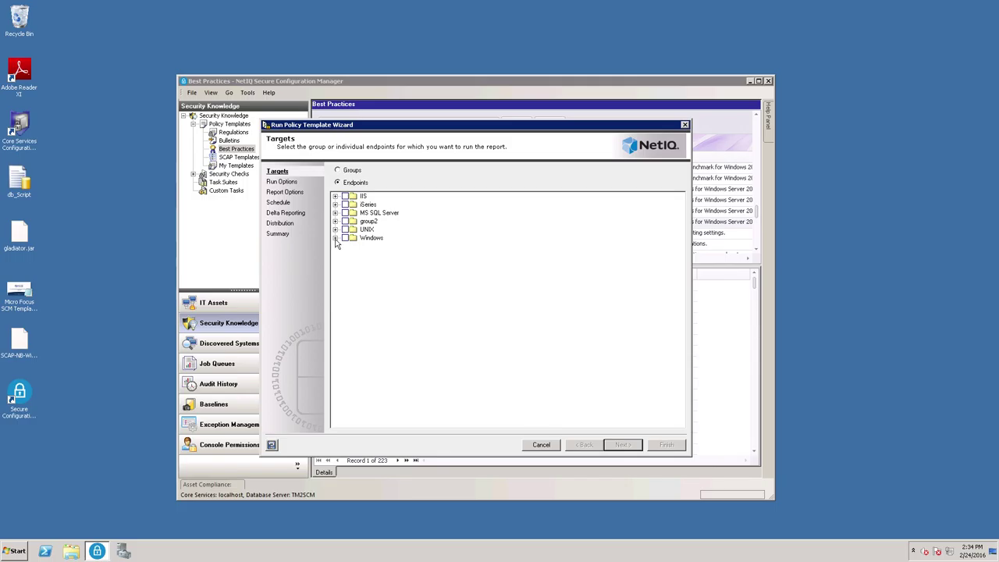
left_click(336, 238)
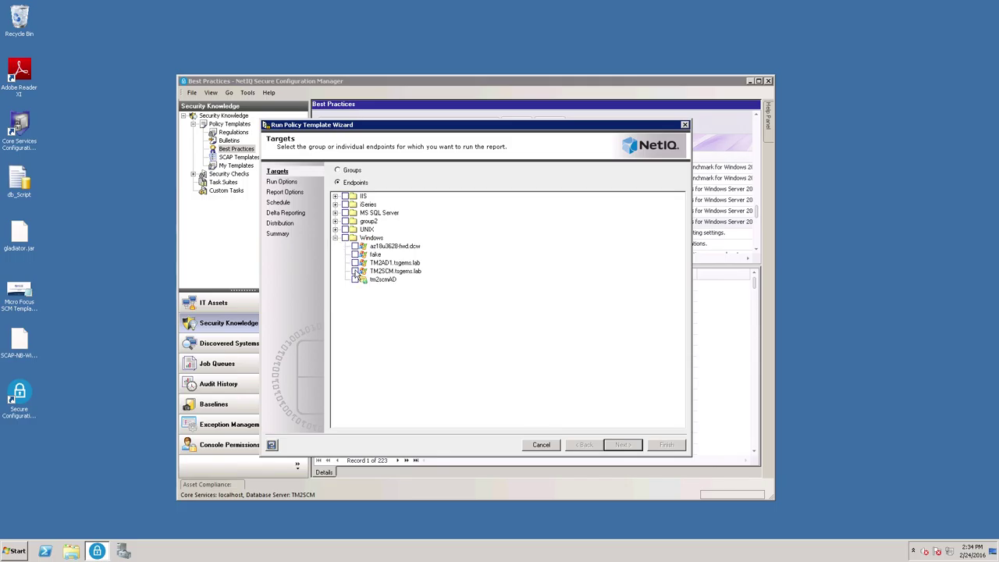
left_click(355, 271)
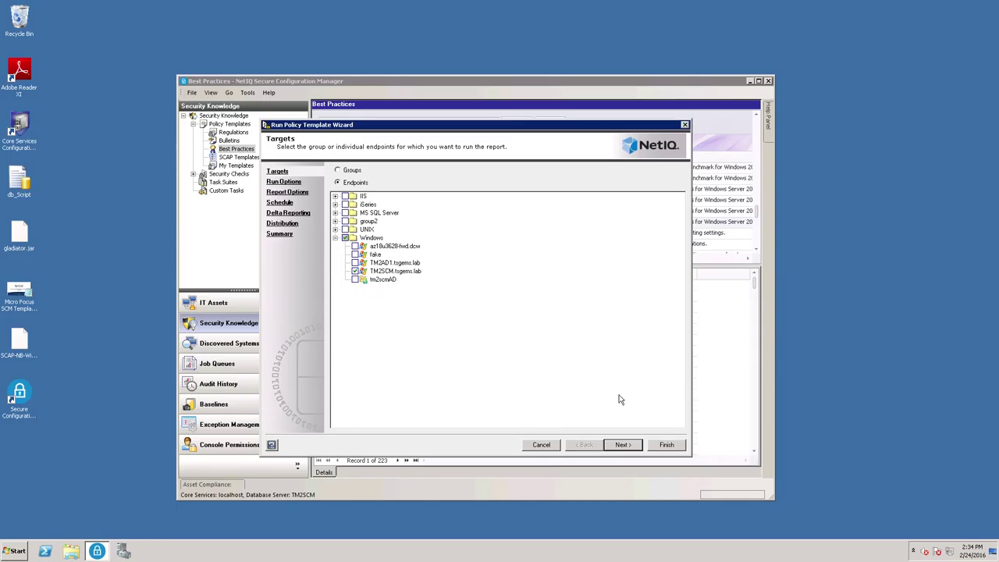
left_click(627, 445)
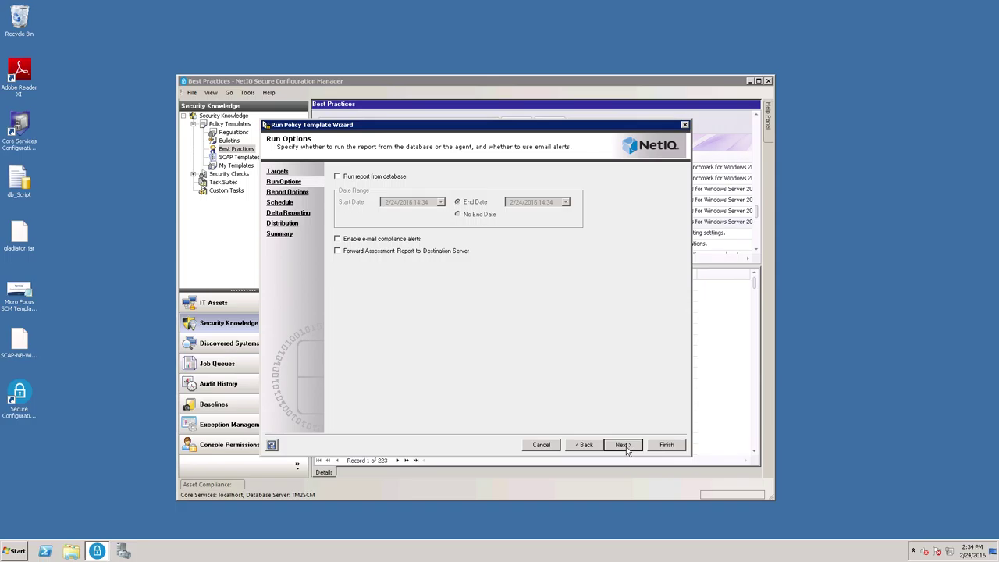
- Accept the default run, report, schedule, delta reporting and distribution settings, and submit the policy template run
left_click(624, 445)
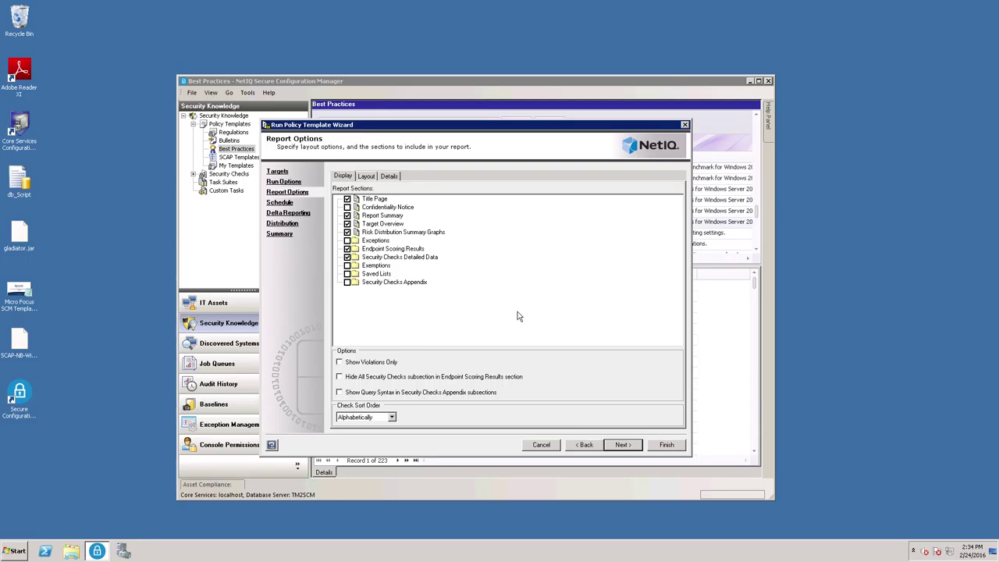
left_click(621, 445)
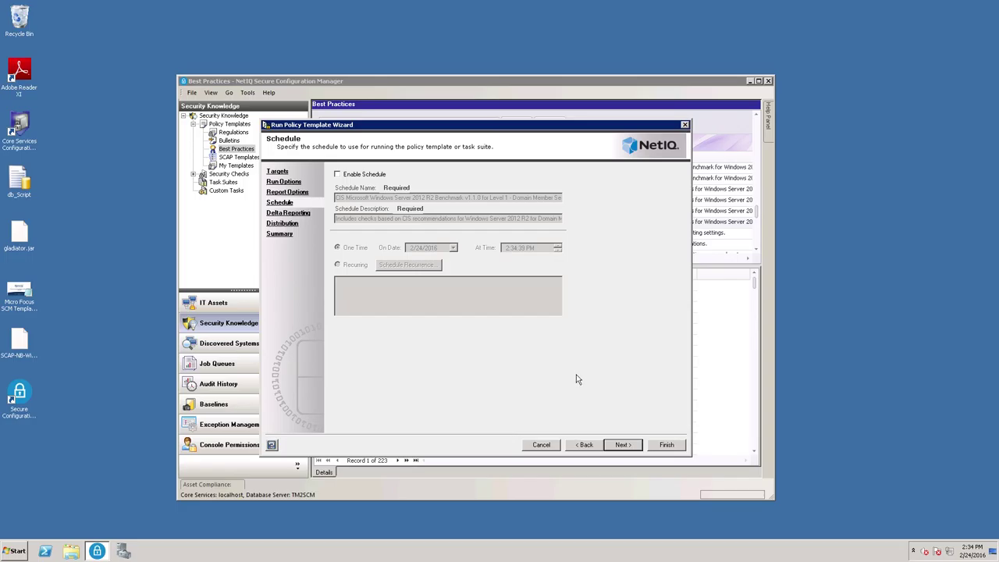
left_click(621, 445)
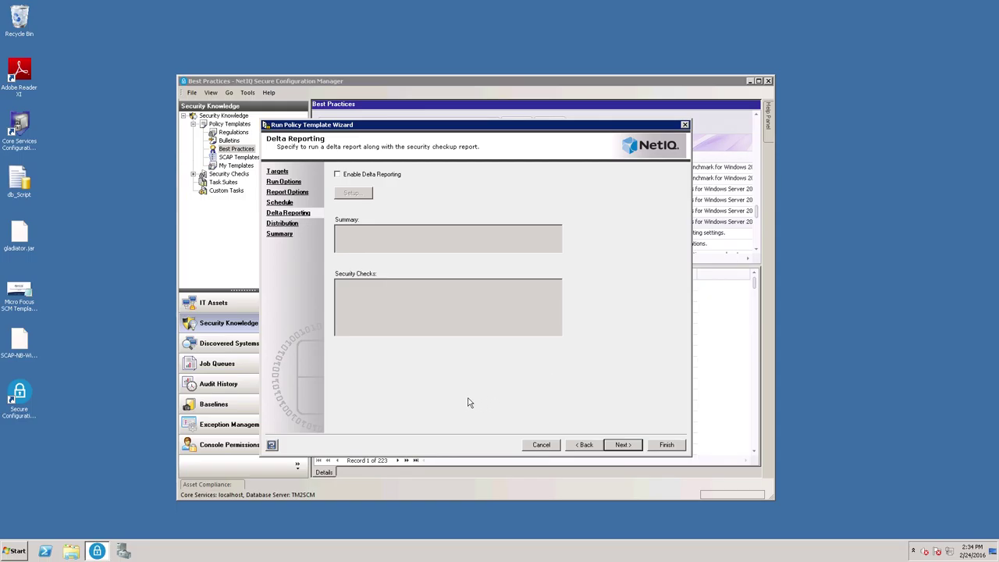
left_click(622, 445)
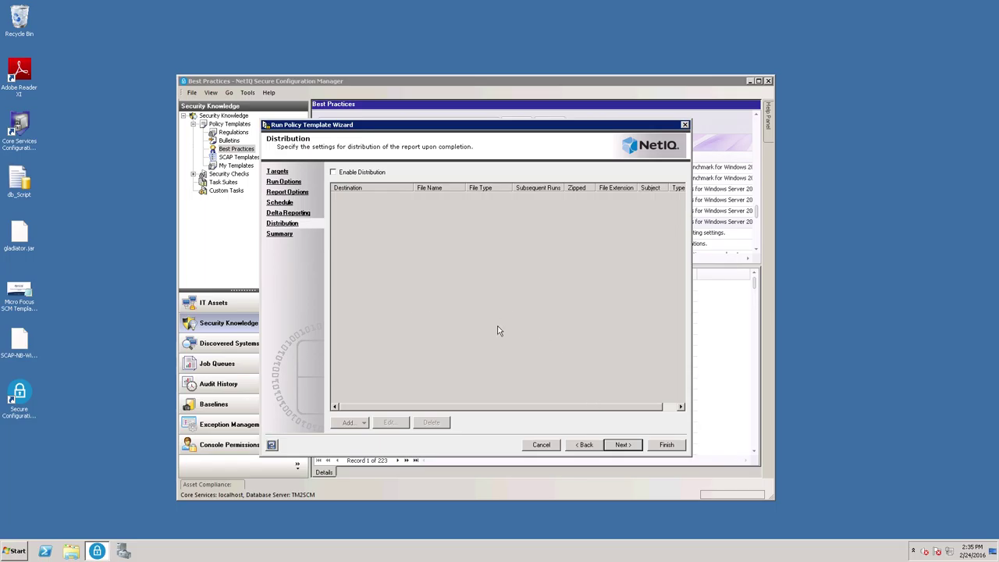
left_click(623, 446)
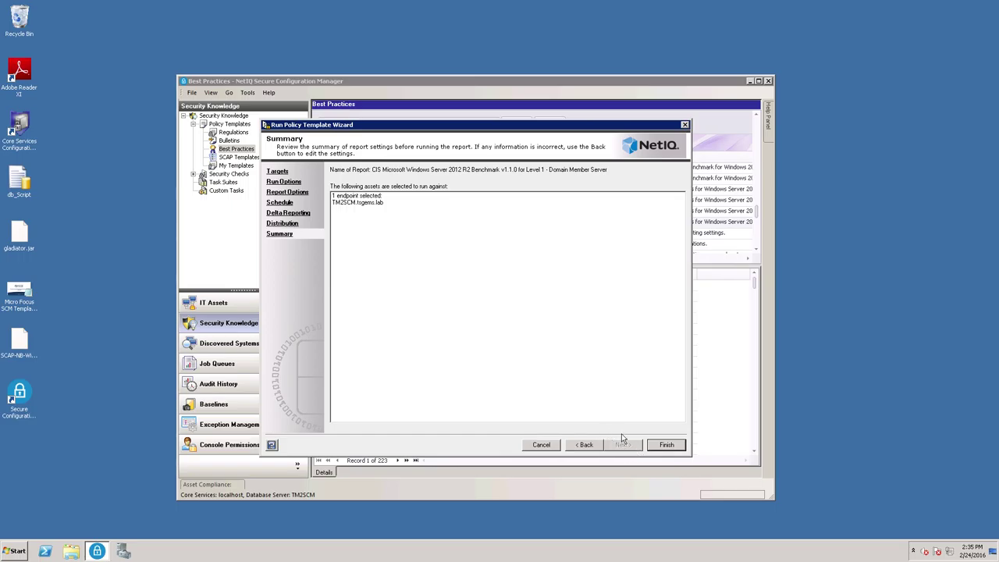
left_click(666, 445)
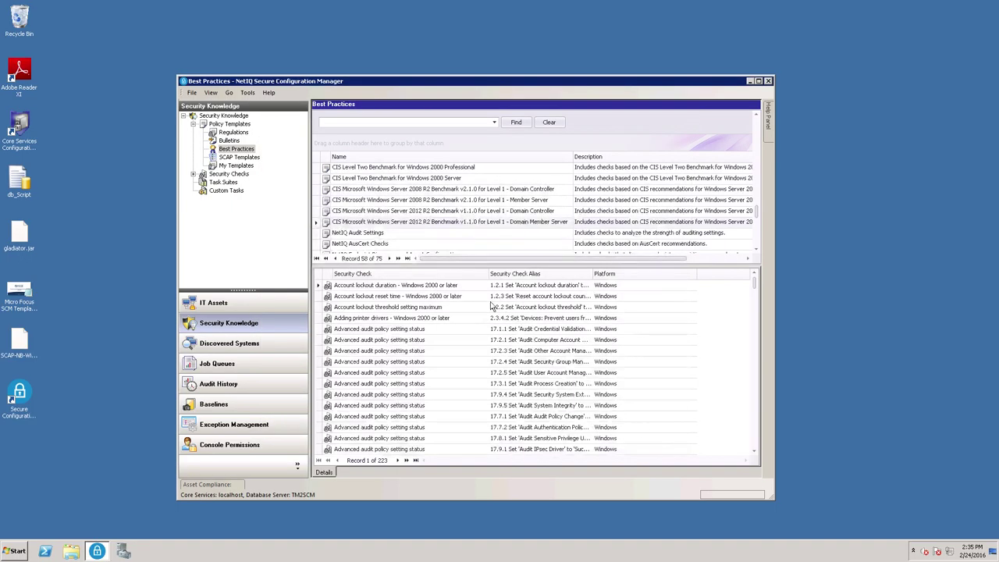
- Check the pending jobs and open the newest completed CIS Windows Server 2012 R2 benchmark report for TM2SCM.tsgems.lab
left_click(216, 364)
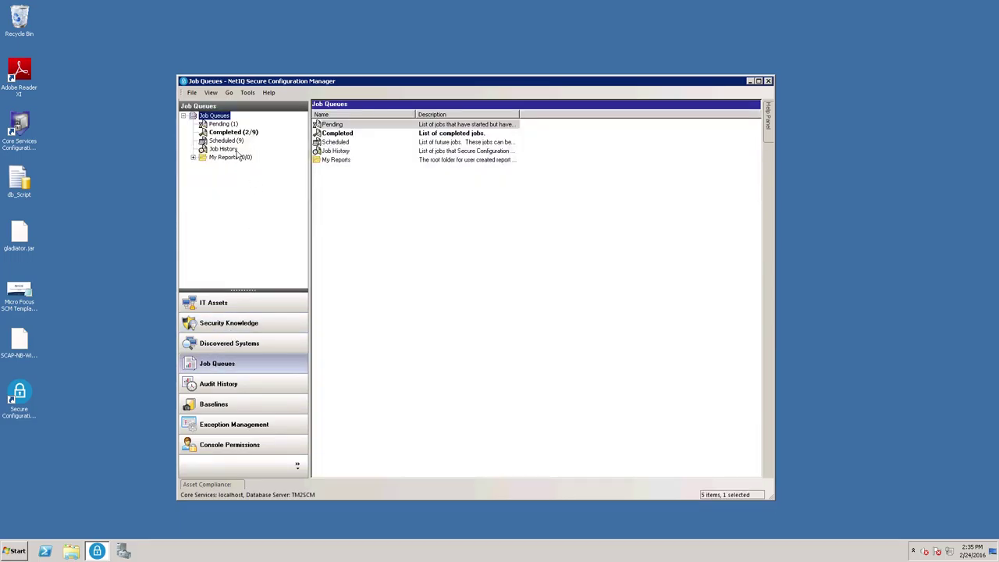
left_click(222, 124)
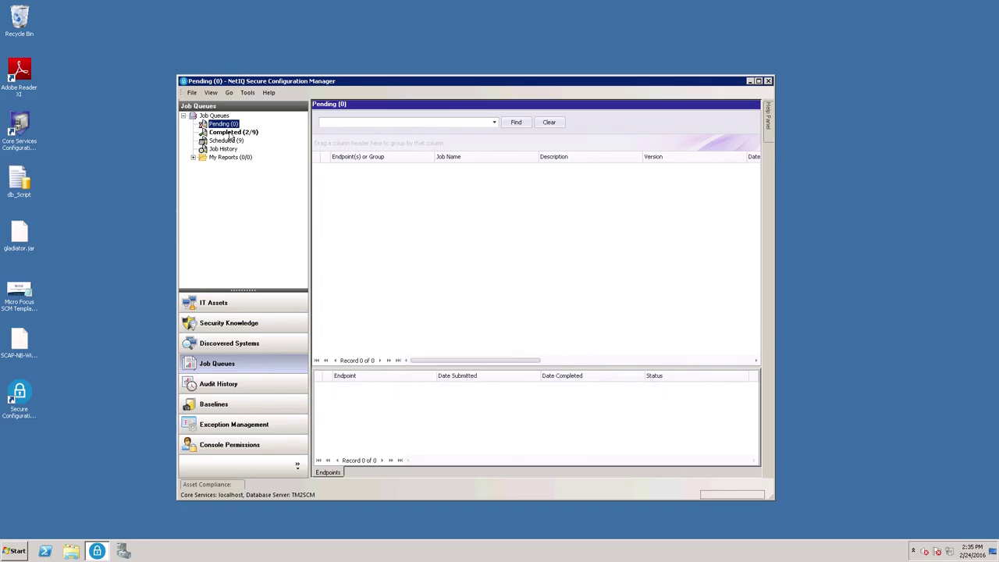
left_click(231, 134)
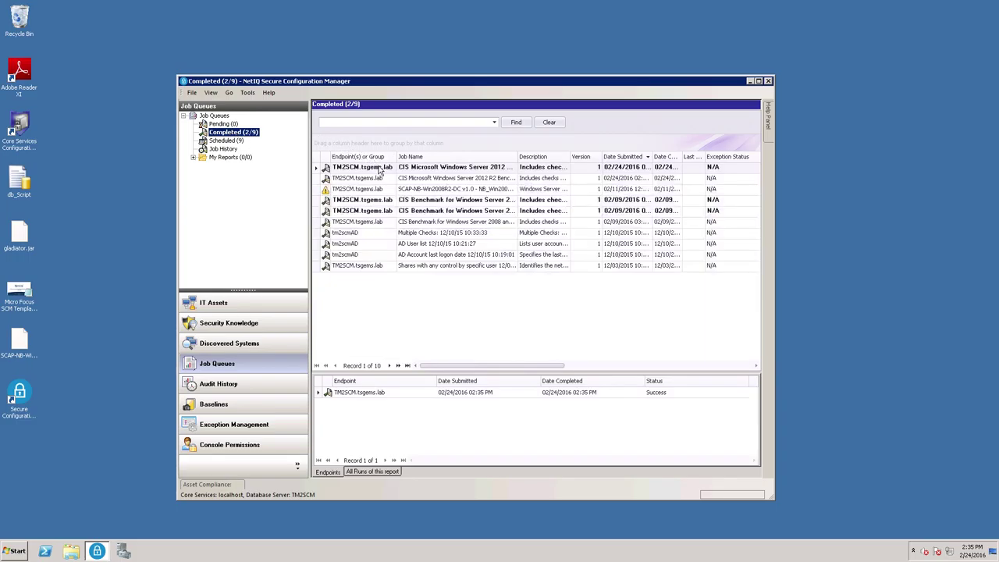
double_click(428, 169)
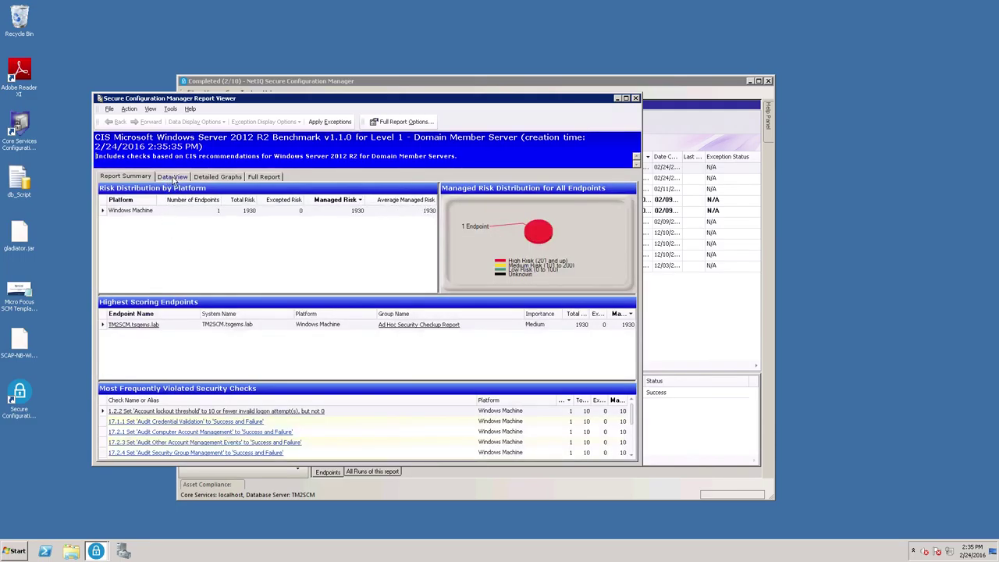
- Examine the report's detailed results for check 18.7.17.3 Default Protections for Popular Software, and close the report
left_click(173, 178)
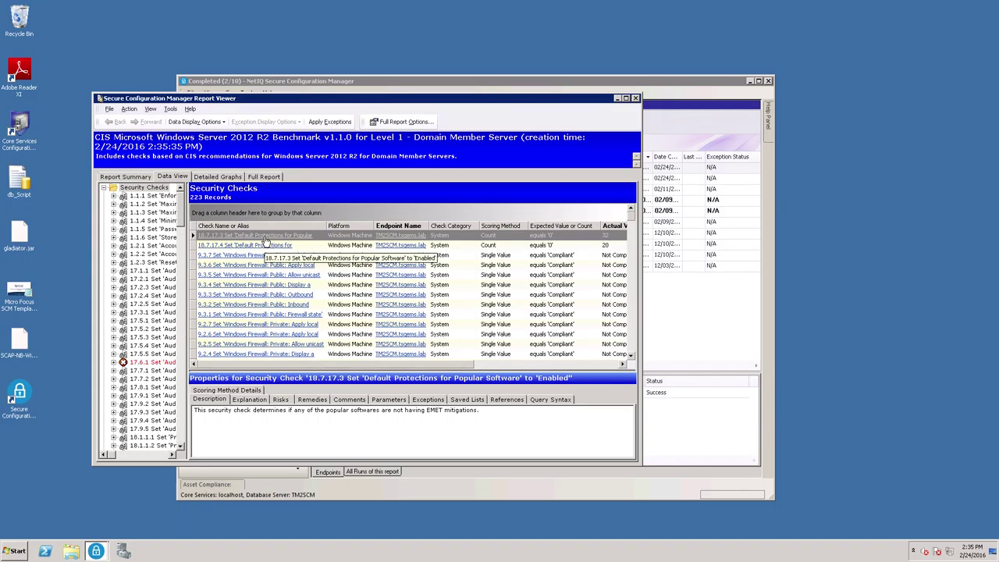
double_click(264, 237)
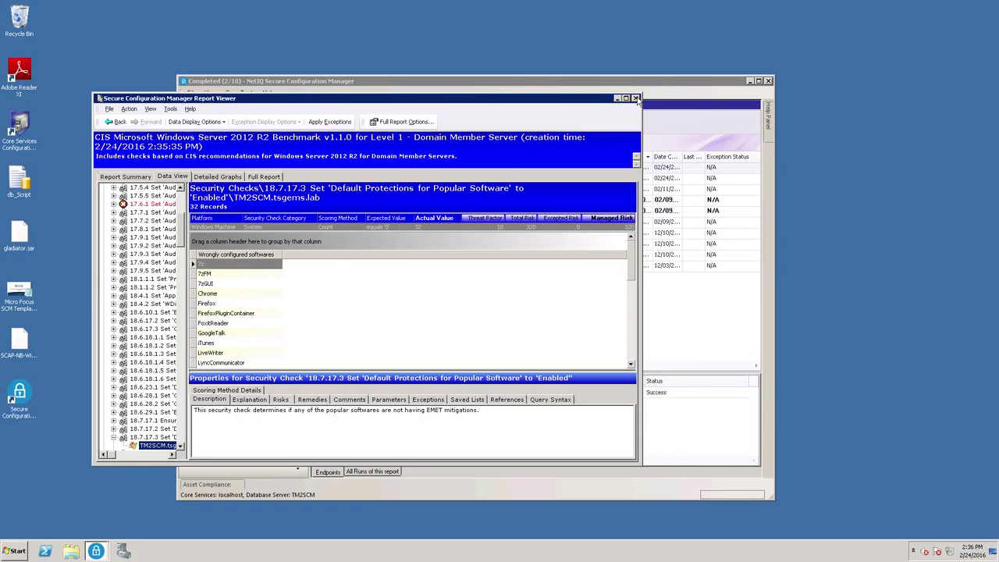
left_click(636, 99)
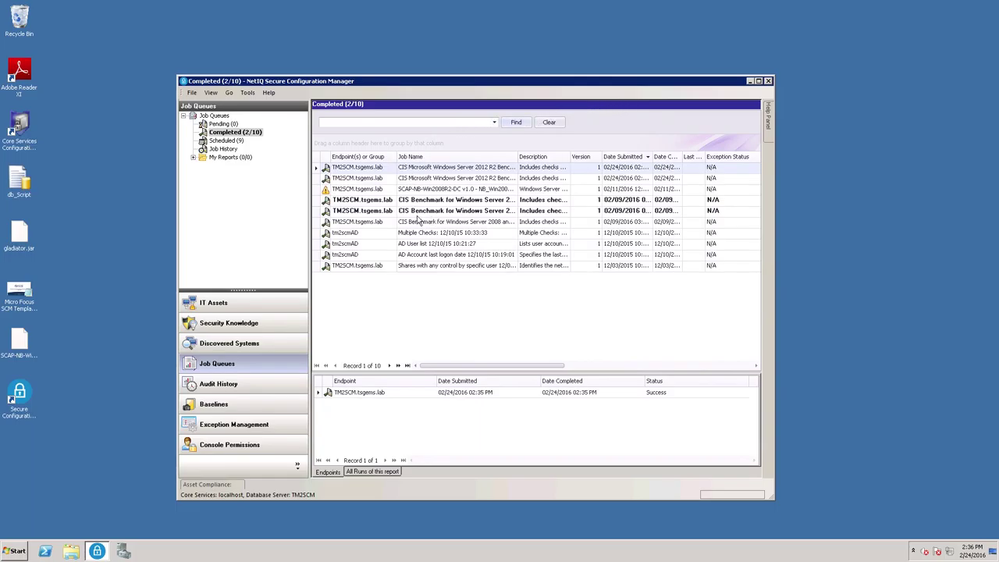
- Open the CIS Windows Server 2012 R2 Level 1 - Domain Member Server template in Security Knowledge for editing
left_click(219, 325)
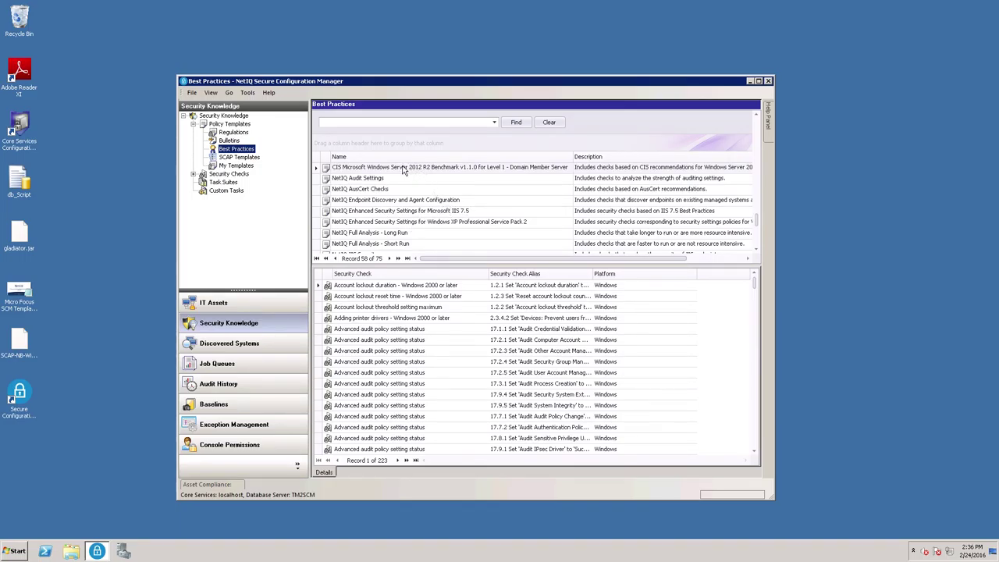
left_click(403, 170)
right_click(404, 170)
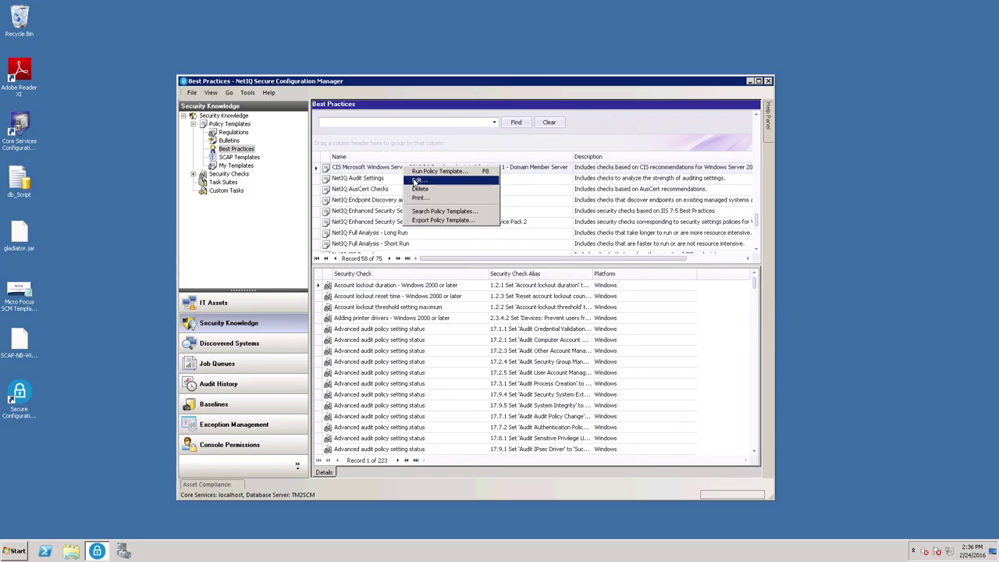
left_click(417, 181)
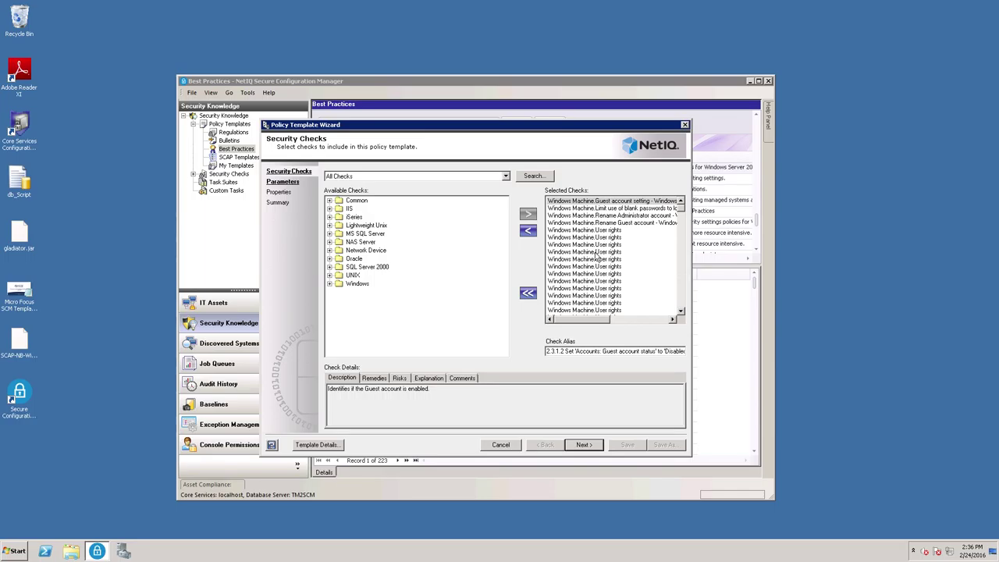
- Remove the 2.2.5 'Adjust memory quotas for a process' and 2.2.10 'Change the time zone' checks from the template's selected checks
left_click(597, 252)
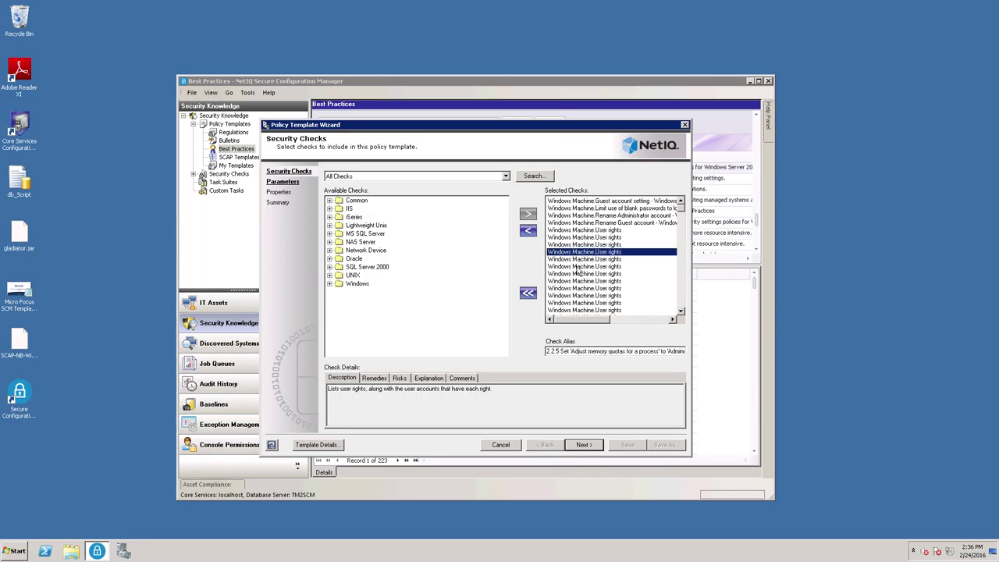
left_click(528, 232)
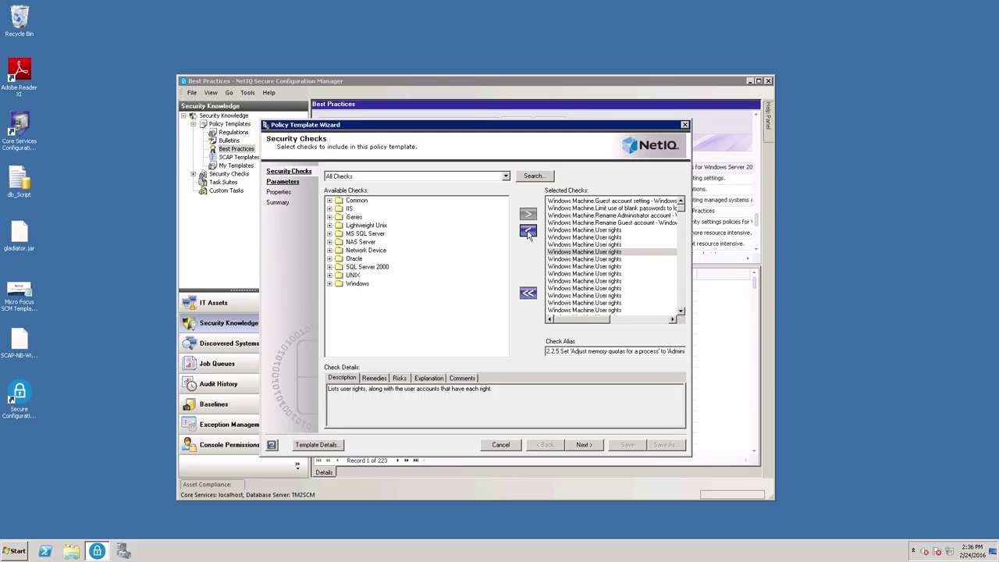
left_click(579, 282)
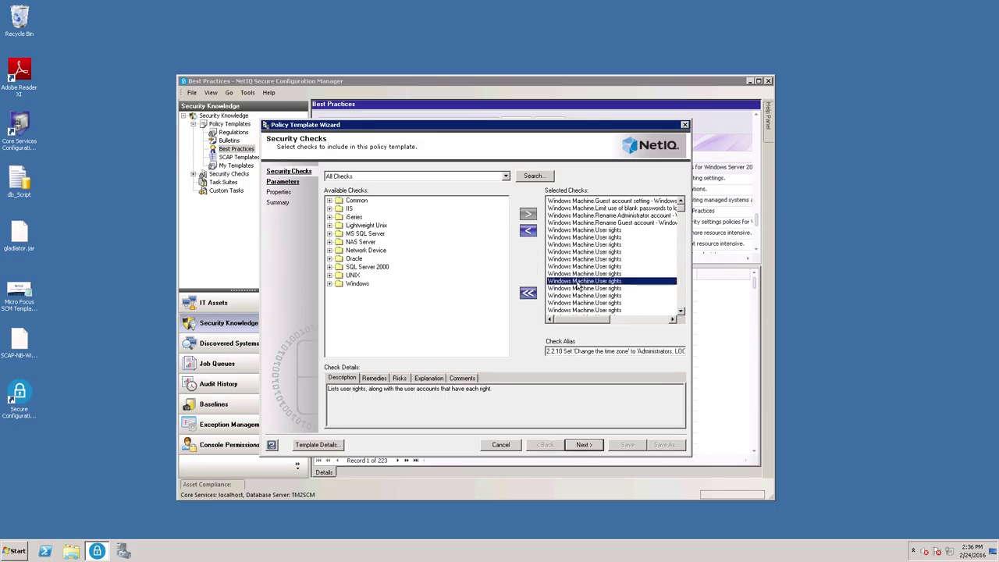
left_click(529, 233)
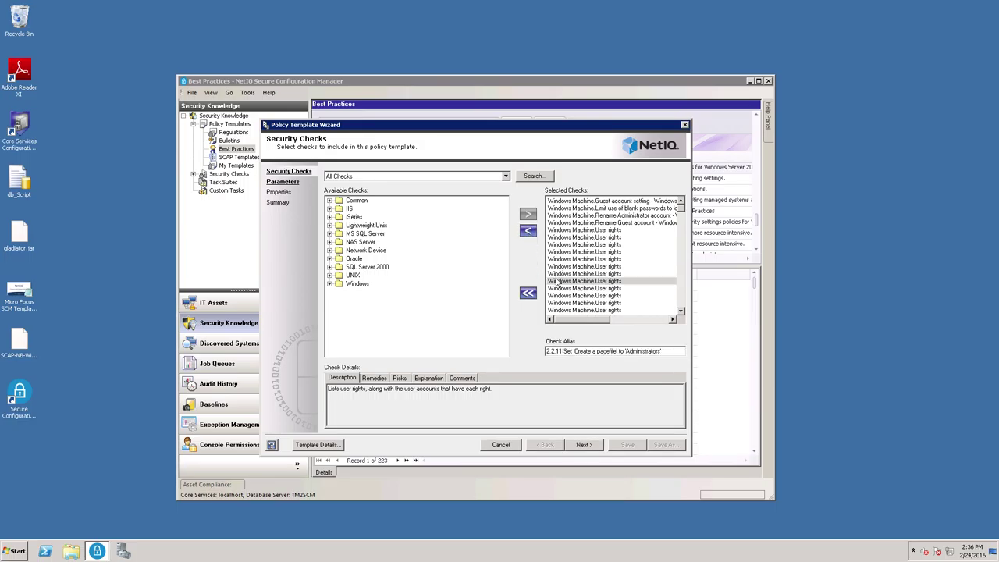
- Add the Account lockout reset time check from the Windows System checks to the template's selected checks
left_click(329, 284)
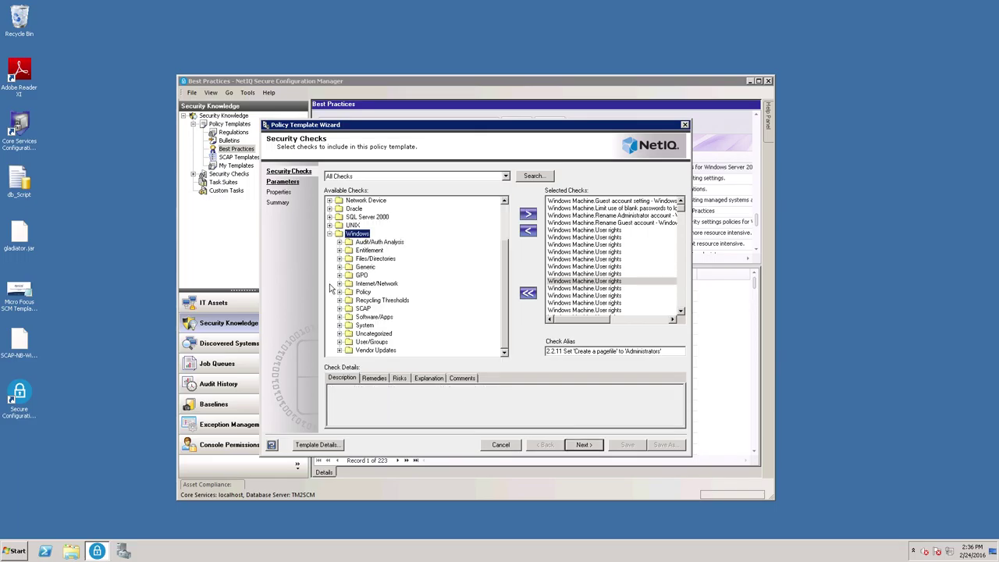
left_click(340, 326)
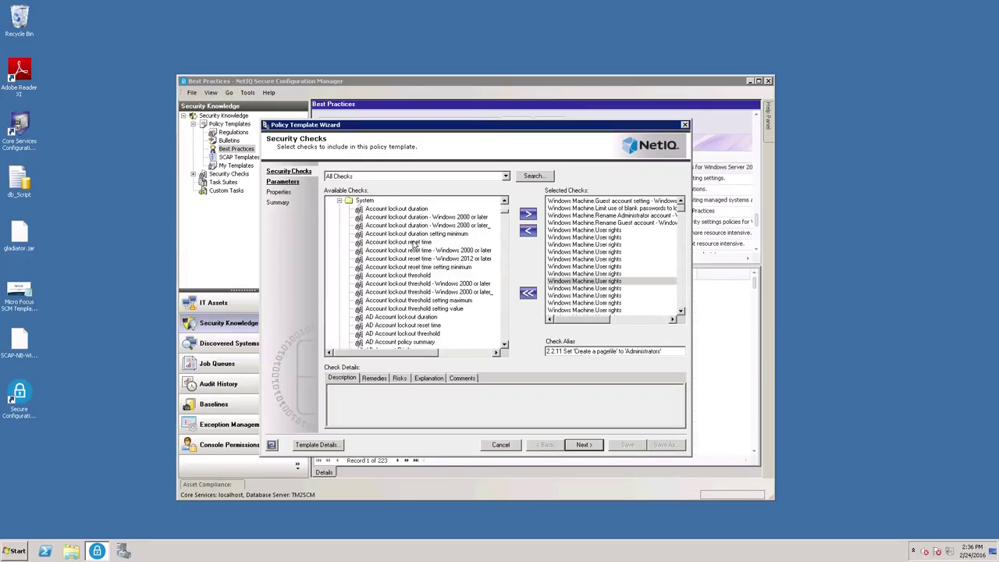
left_click(380, 243)
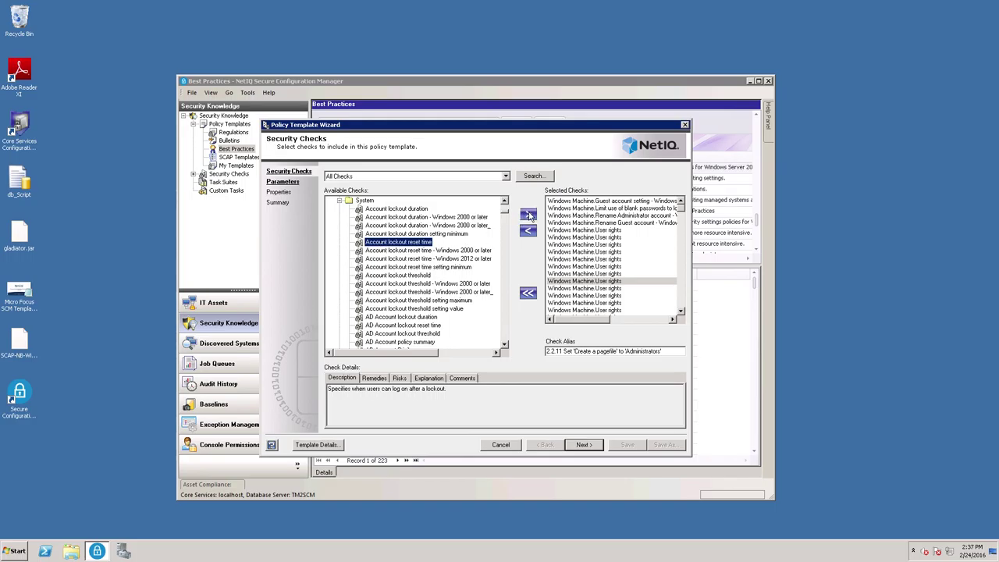
left_click(529, 215)
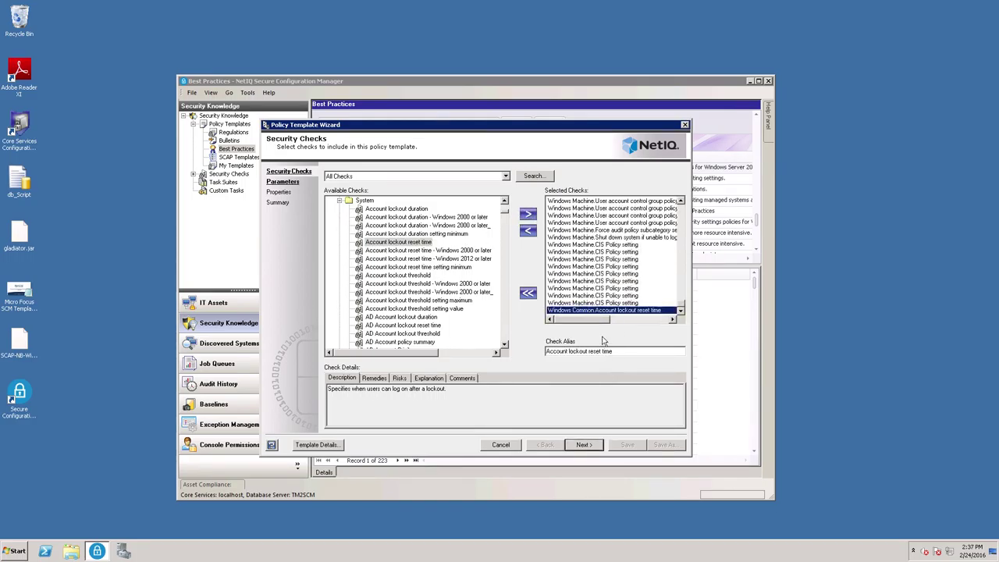
- Proceed to the check parameters and look through the full list of selected checks
left_click(582, 445)
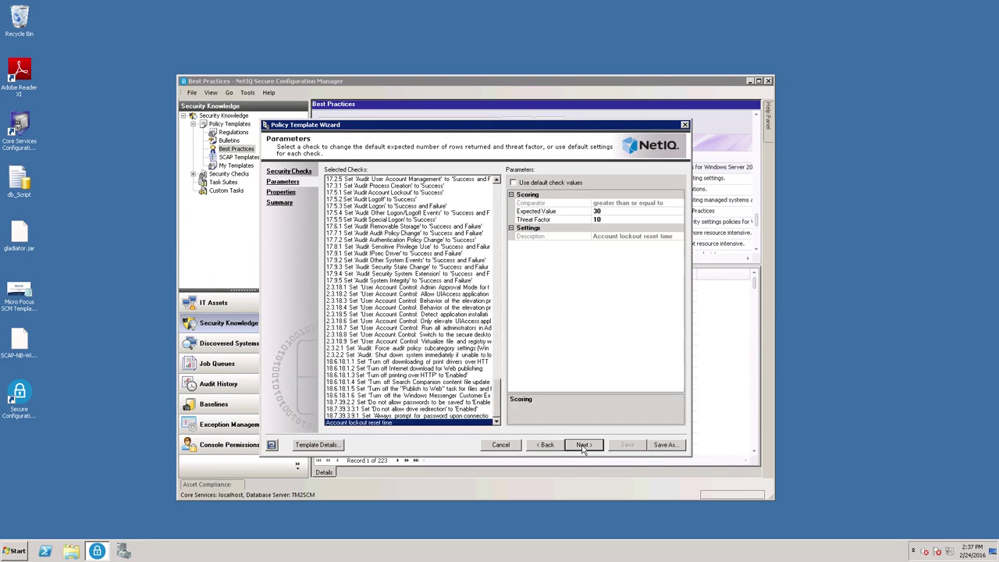
left_click_drag(500, 394, 492, 188)
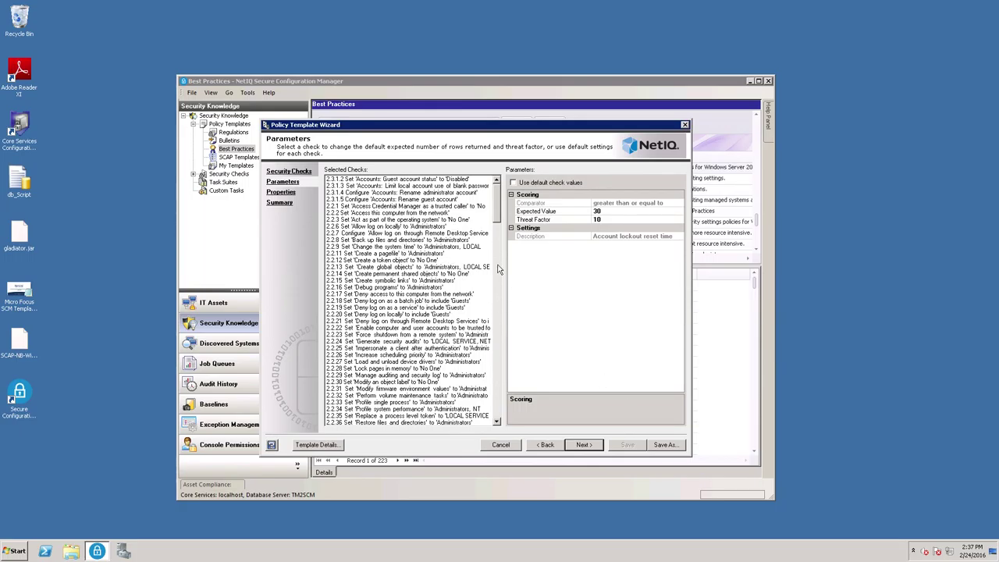
scroll(504, 213, "down", 20)
scroll(504, 336, "down", 15)
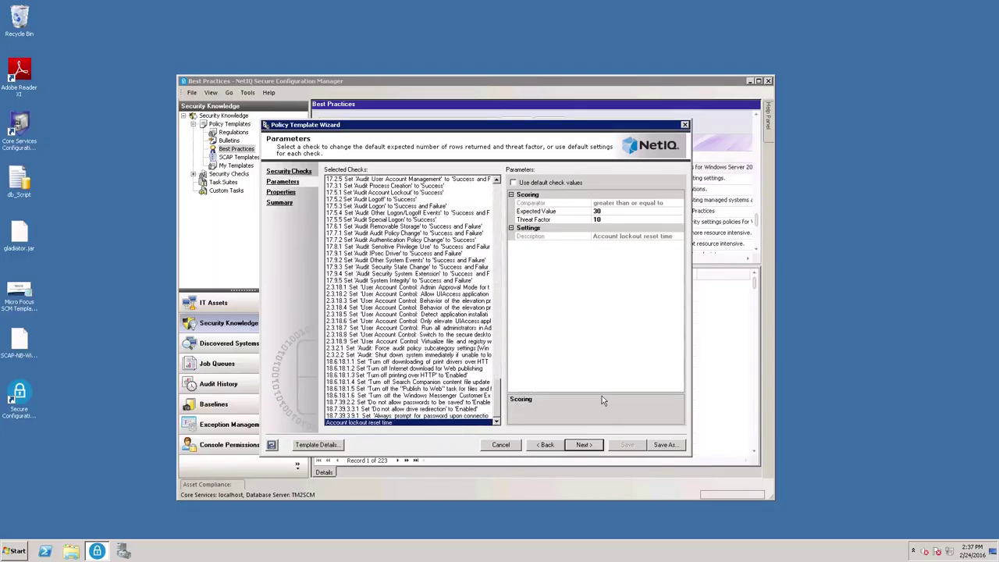
- Save the customized benchmark as a new policy template named New Template, and select it in My Templates
left_click(583, 445)
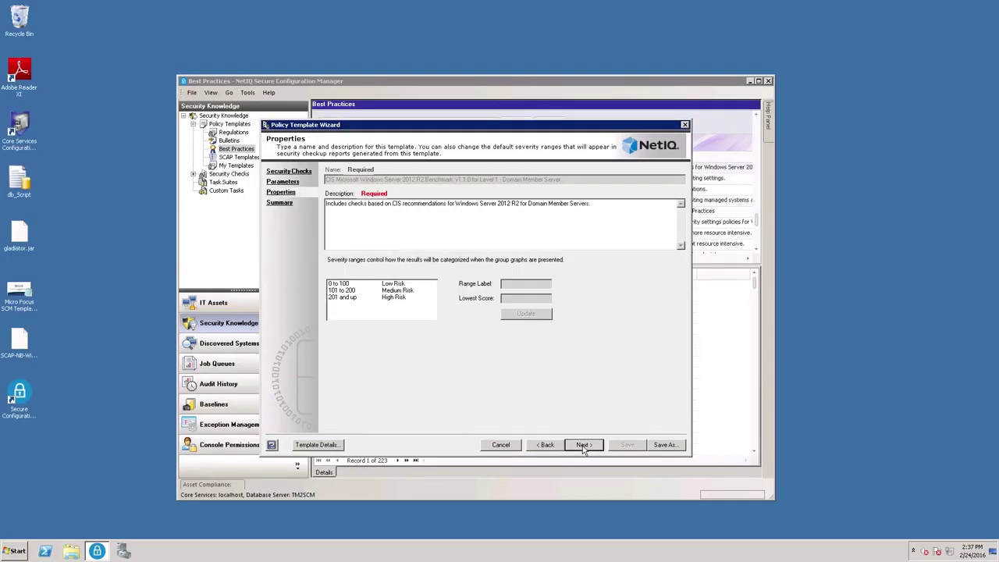
left_click(664, 445)
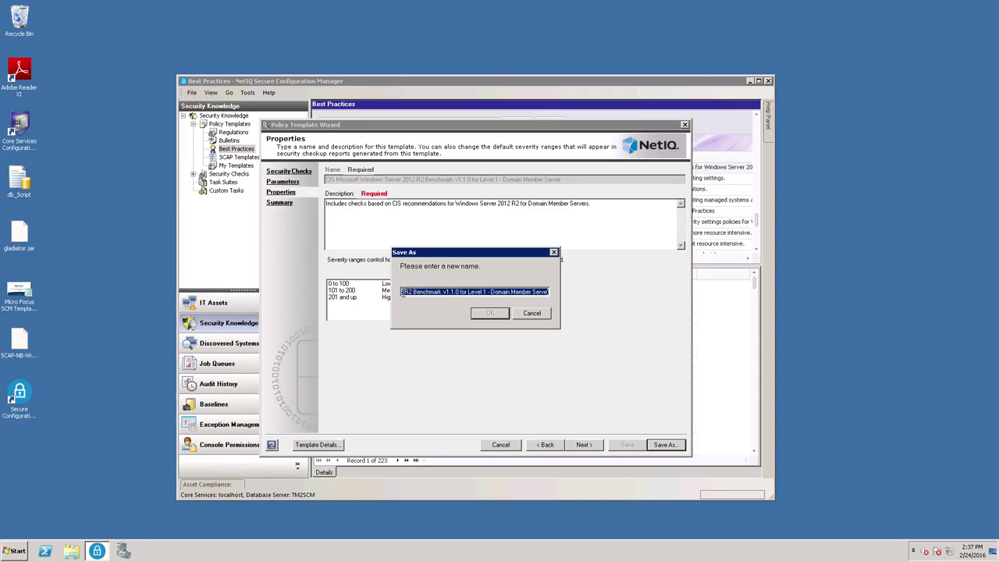
left_click(403, 292)
left_click_drag(403, 292, 569, 295)
key("BackSpace")
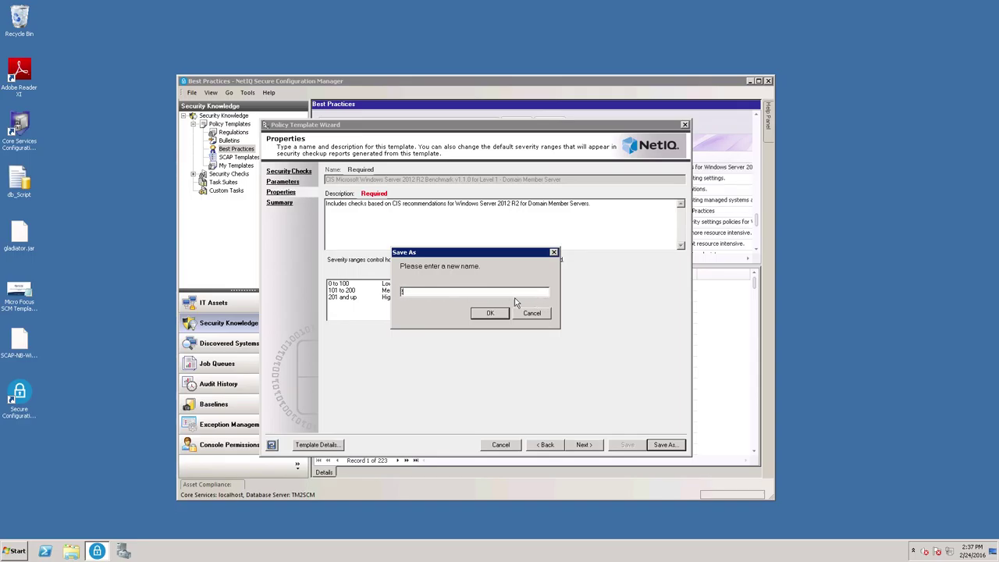
type("New Template")
left_click(490, 313)
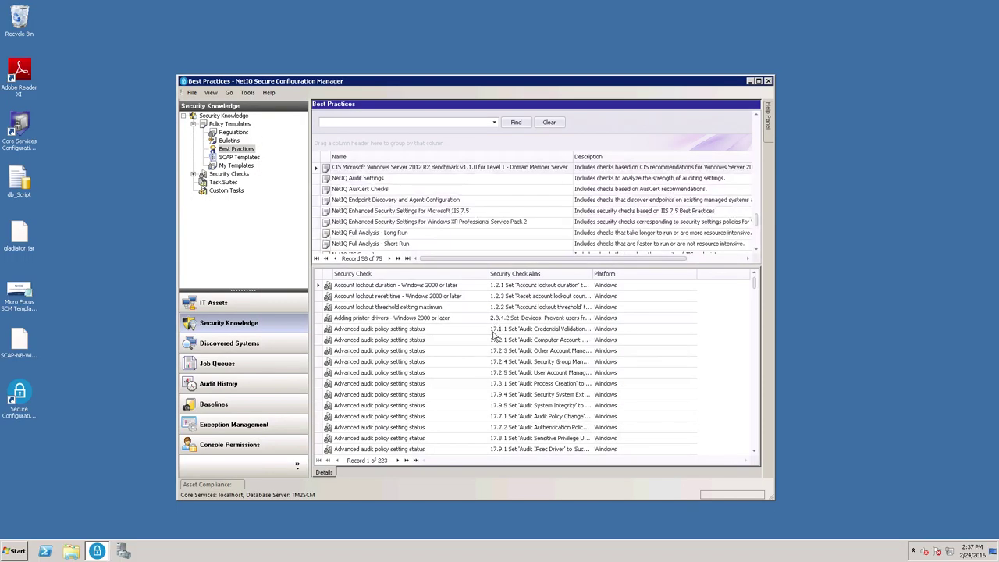
left_click(236, 166)
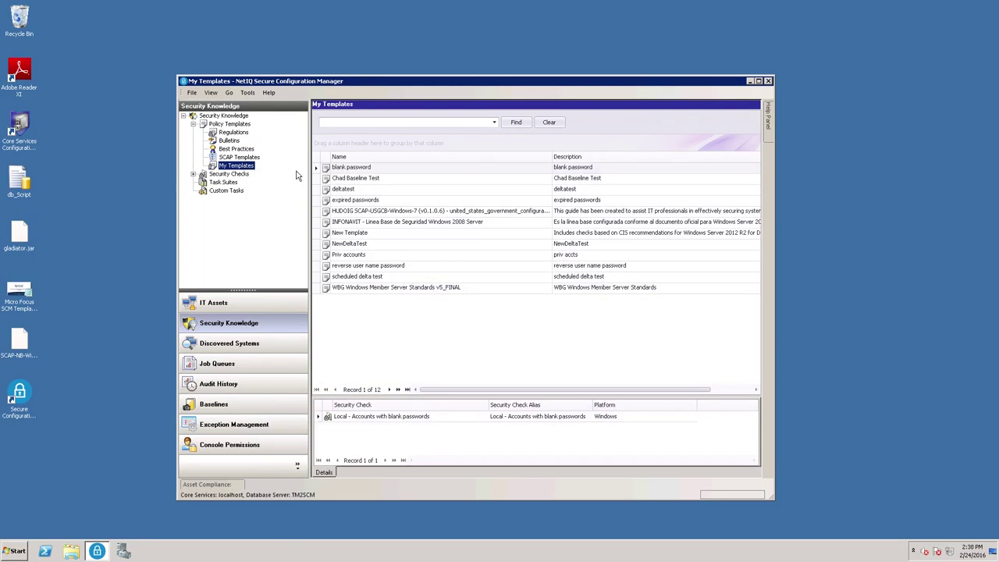
left_click(373, 234)
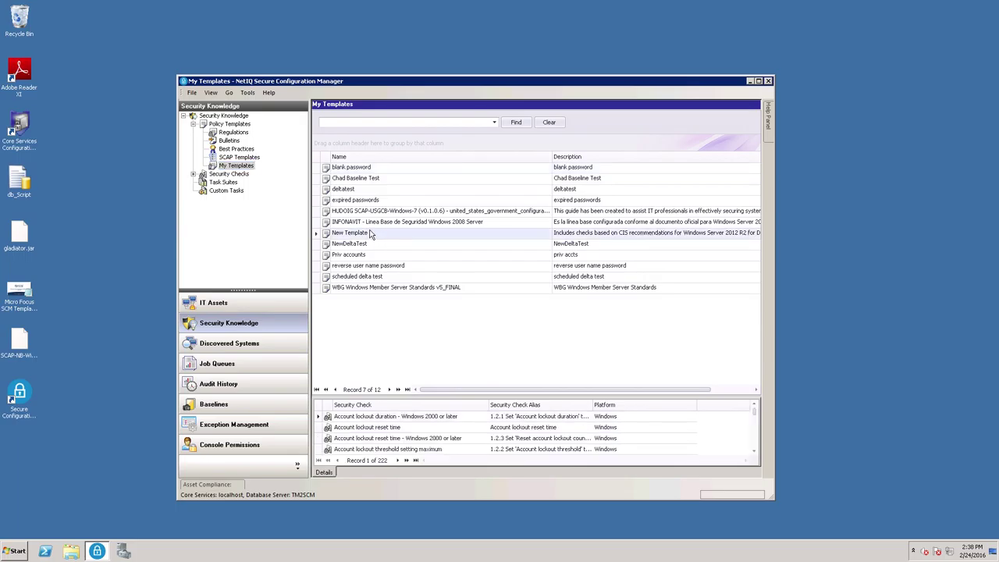